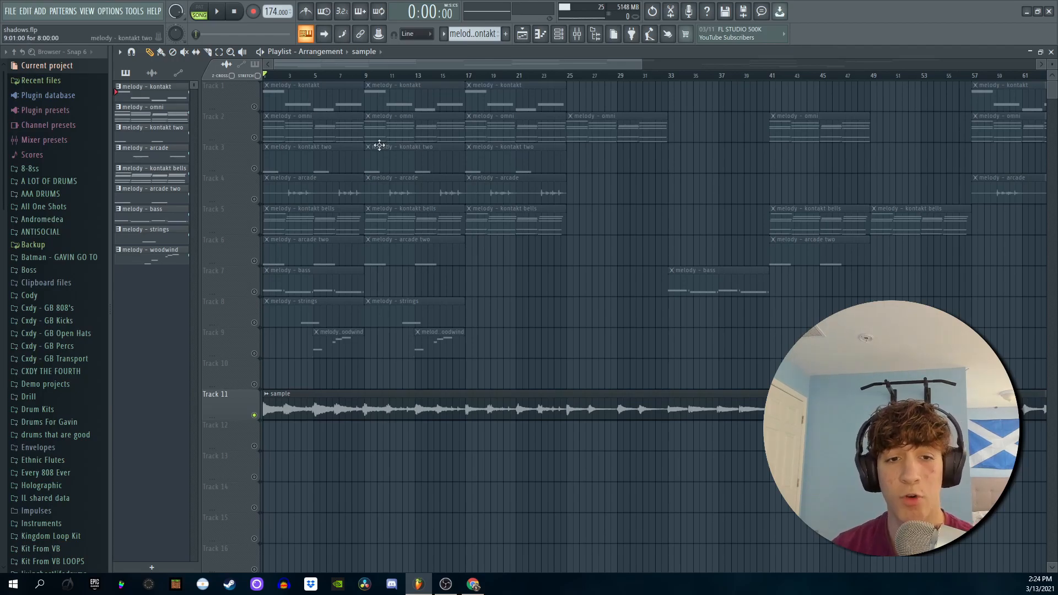
Play back the finished sample on Track 11 and pick the omni melody clip on Track 2.
key(space)
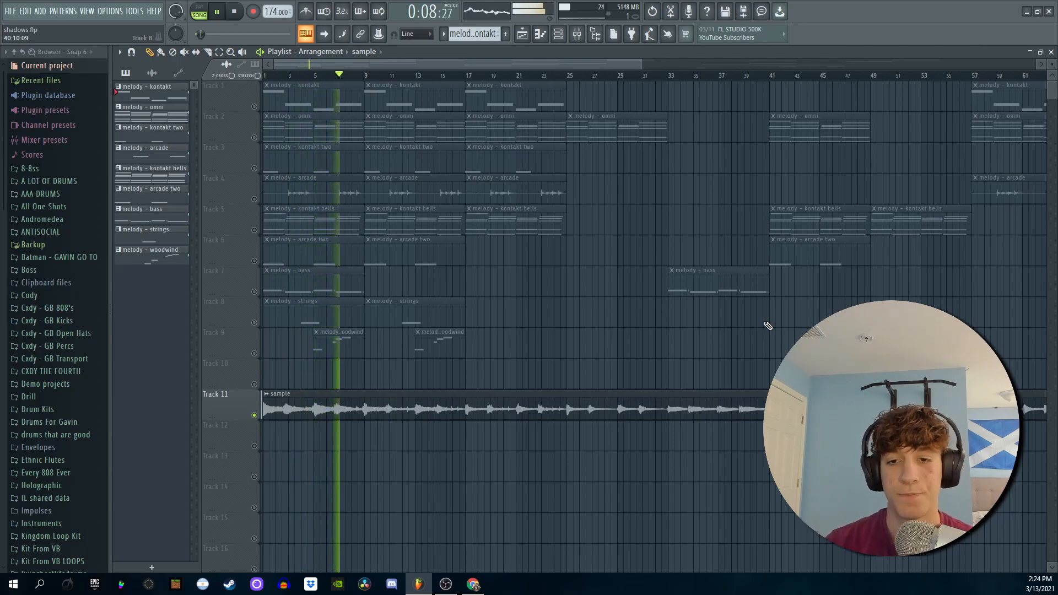
click(633, 117)
key(space)
Open the omni channel's notes in the piano roll and play its chord progression.
click(559, 37)
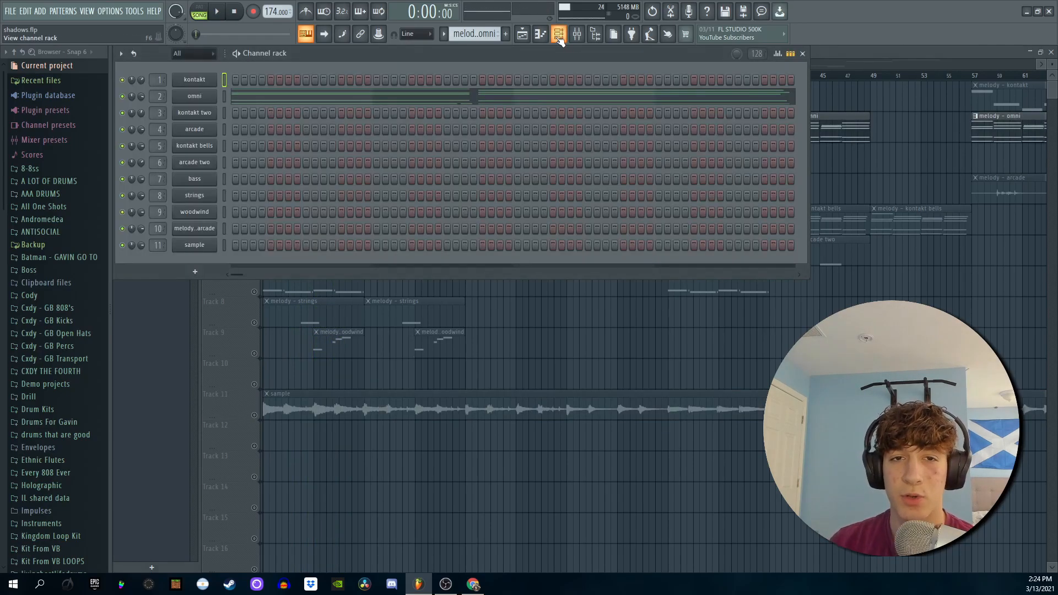
right_click(194, 98)
click(203, 102)
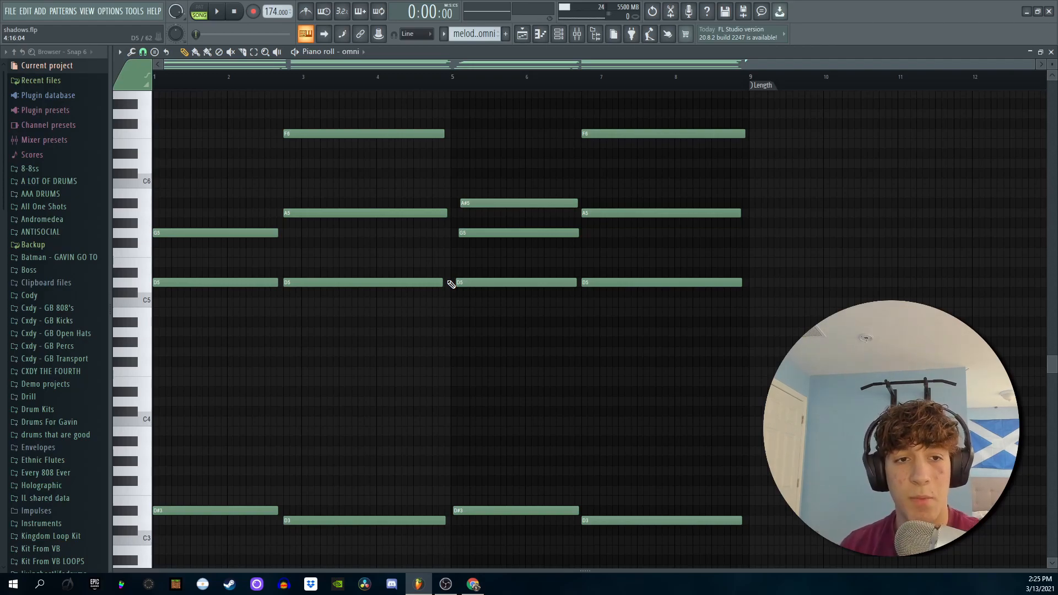
key(space)
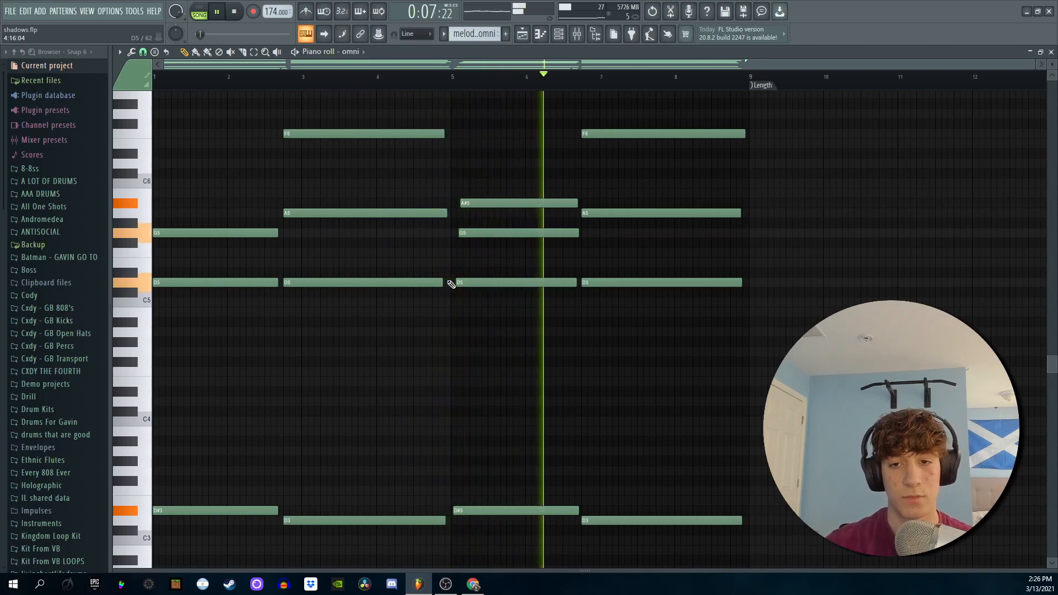
key(space)
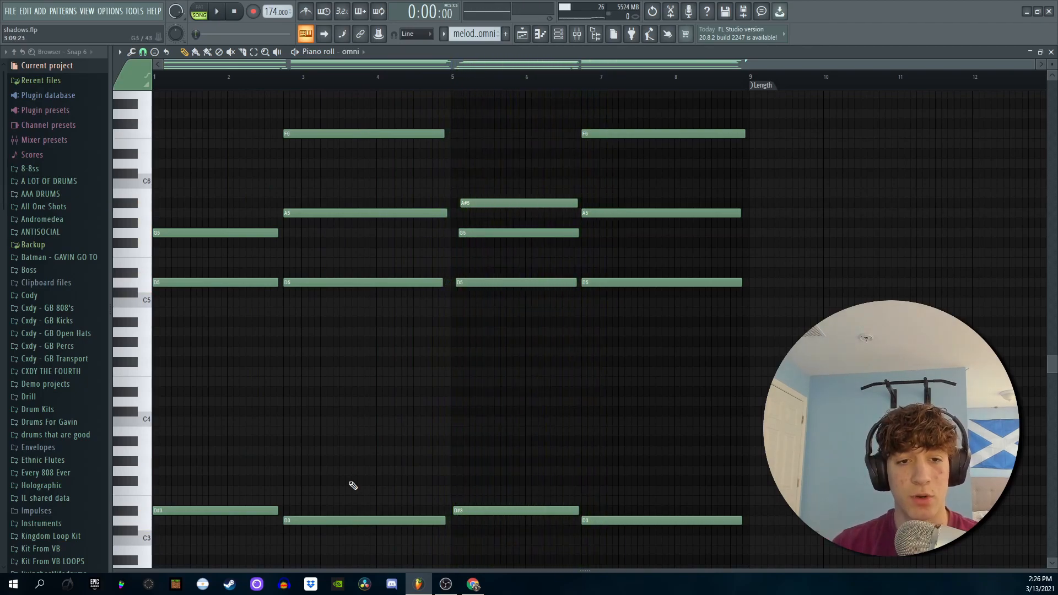
Select the second chord's four notes in the omni pattern and stagger their starts with the Strumizer's start time strength.
drag(338, 546, 337, 110)
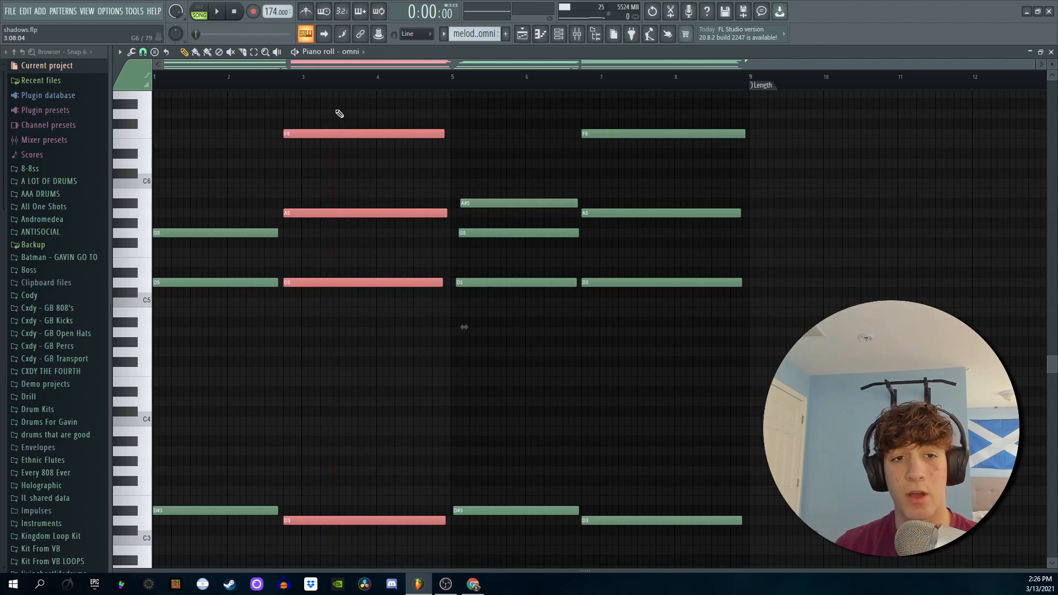
key(alt+s)
drag(552, 230, 503, 238)
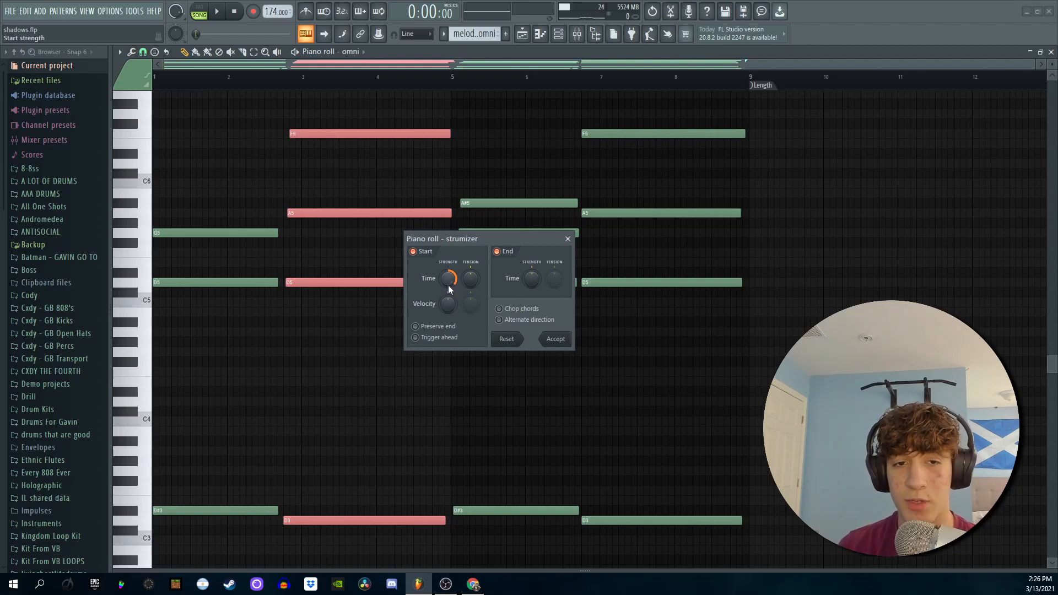
mouse_move(448, 279)
mouse_down()
mouse_move(448, 308)
mouse_move(448, 282)
mouse_up()
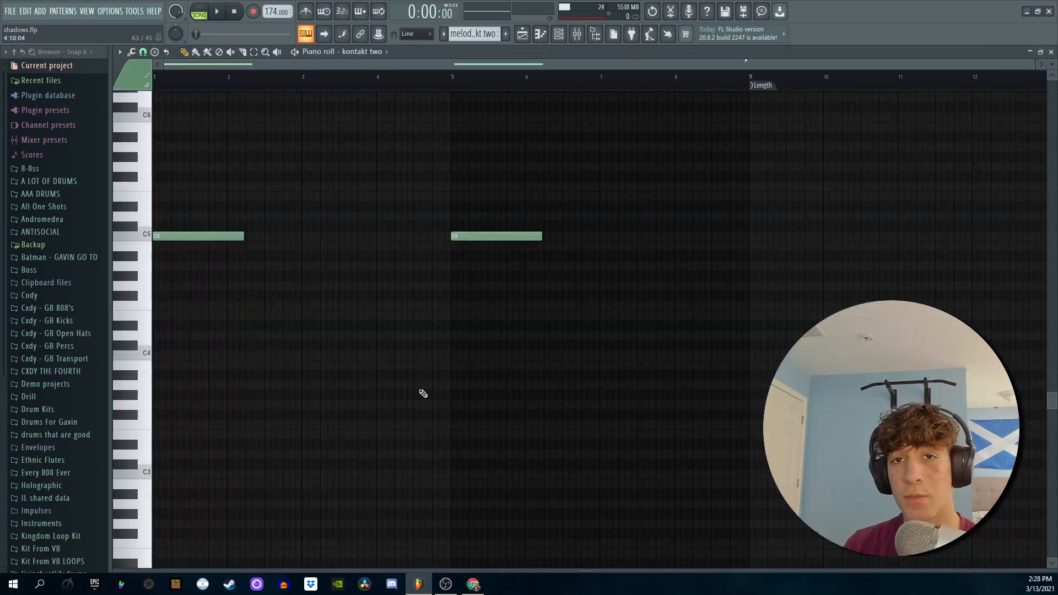
Play the kontakt two pattern, and close the kontakt bells channel's Mallet Flux instrument.
key(space)
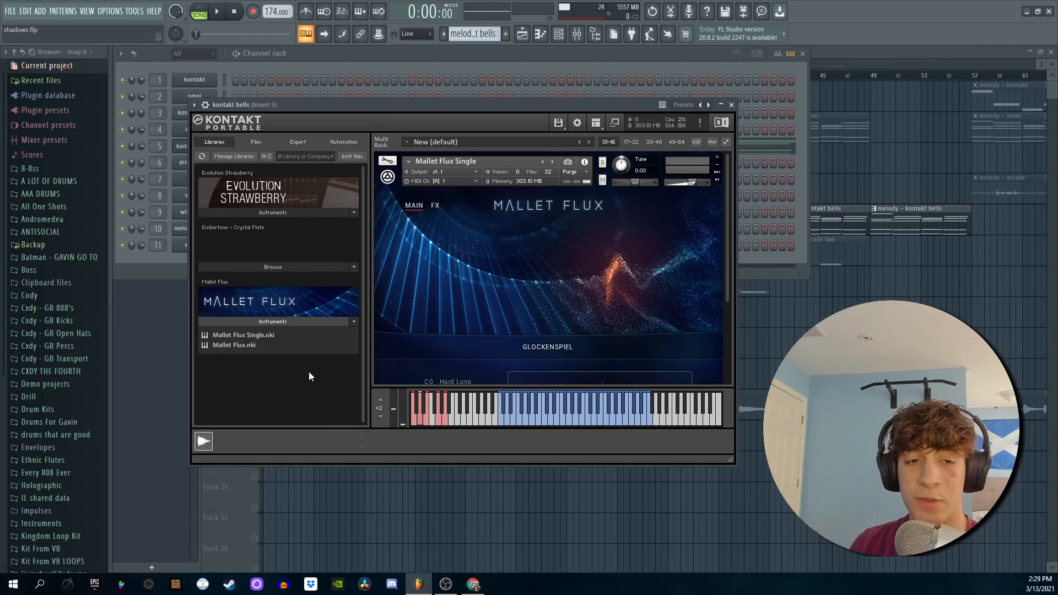
click(731, 105)
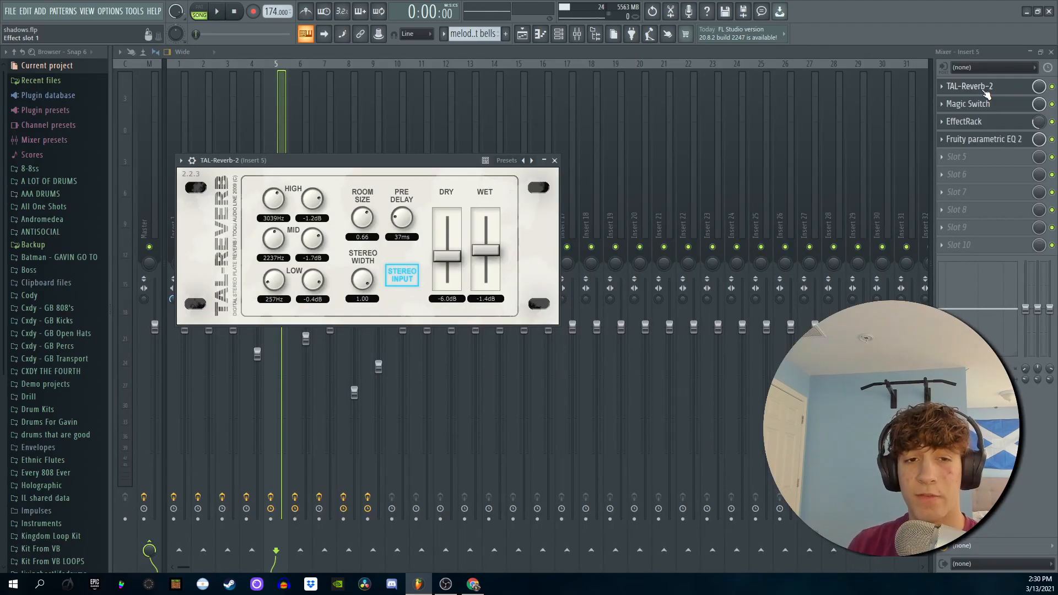
Inspect the Magic Switch, EffectRack and Fruity parametric EQ 2 effects on the kontakt bells mixer track.
click(983, 104)
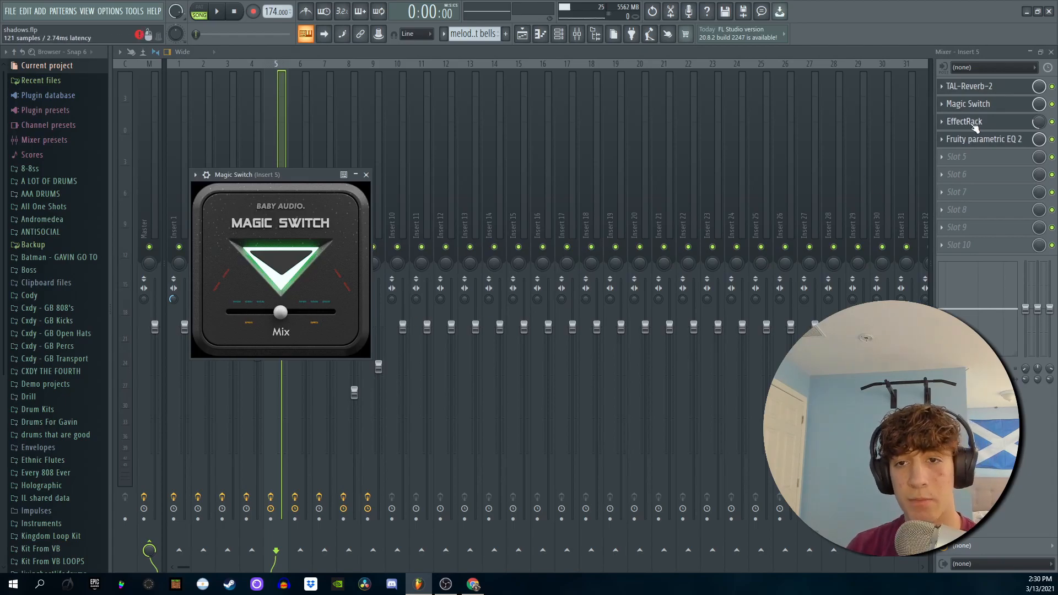
click(977, 124)
click(986, 140)
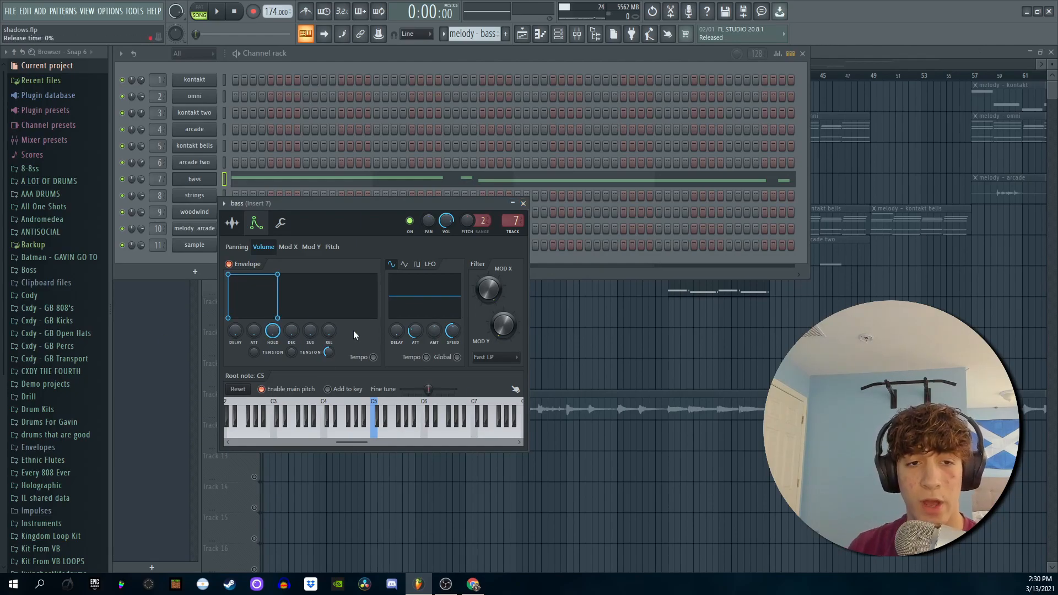
Close the bass channel's sampler settings and play the bass notes from the piano roll.
click(523, 204)
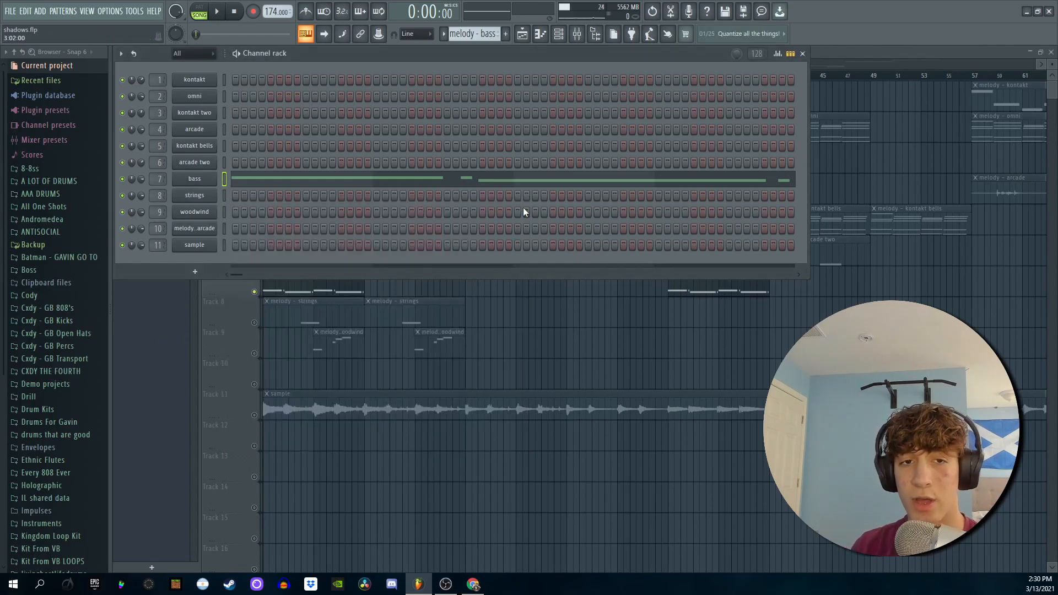
right_click(217, 182)
click(237, 181)
key(space)
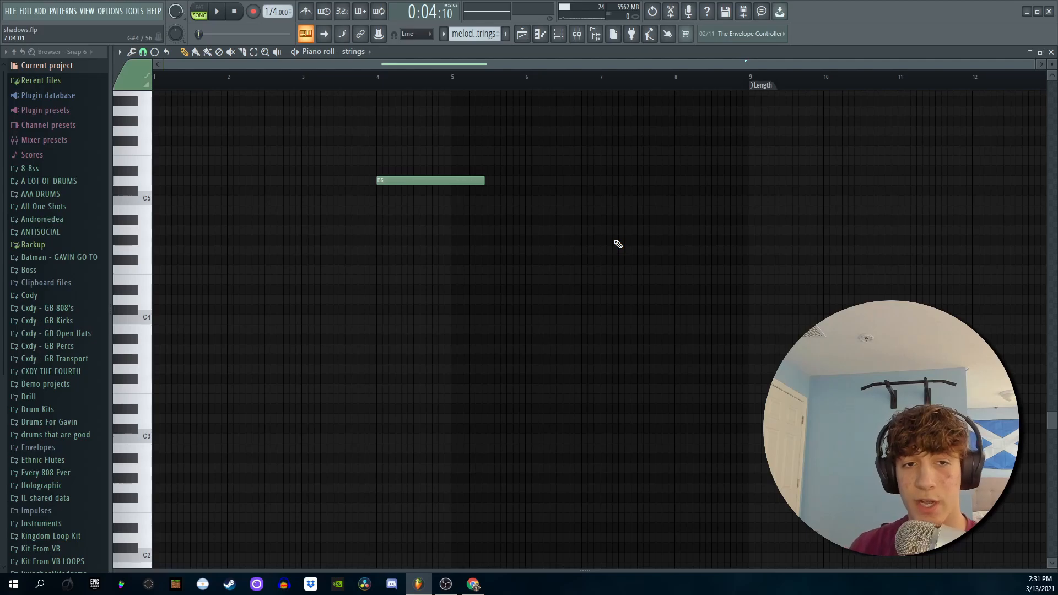
Audition the strings and woodwind melodies, closing the strings track's Ambience reverb in between.
key(space)
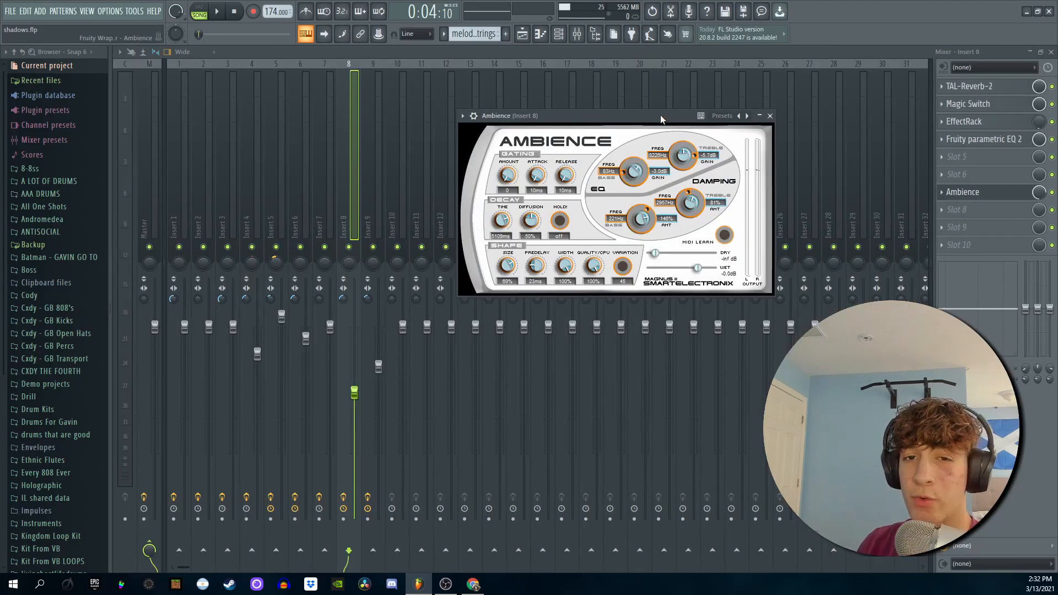
click(770, 116)
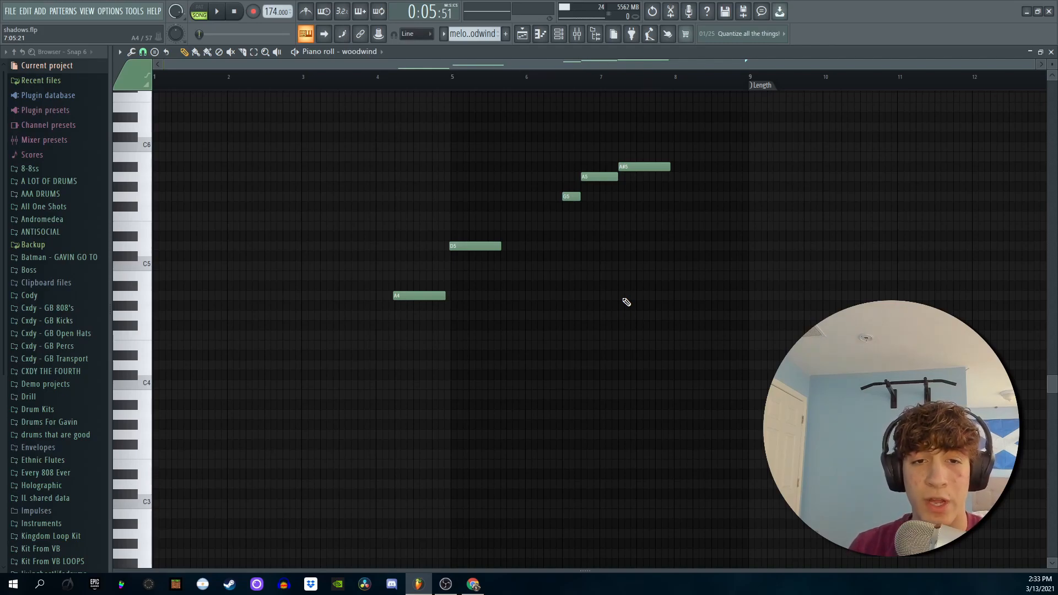
key(space)
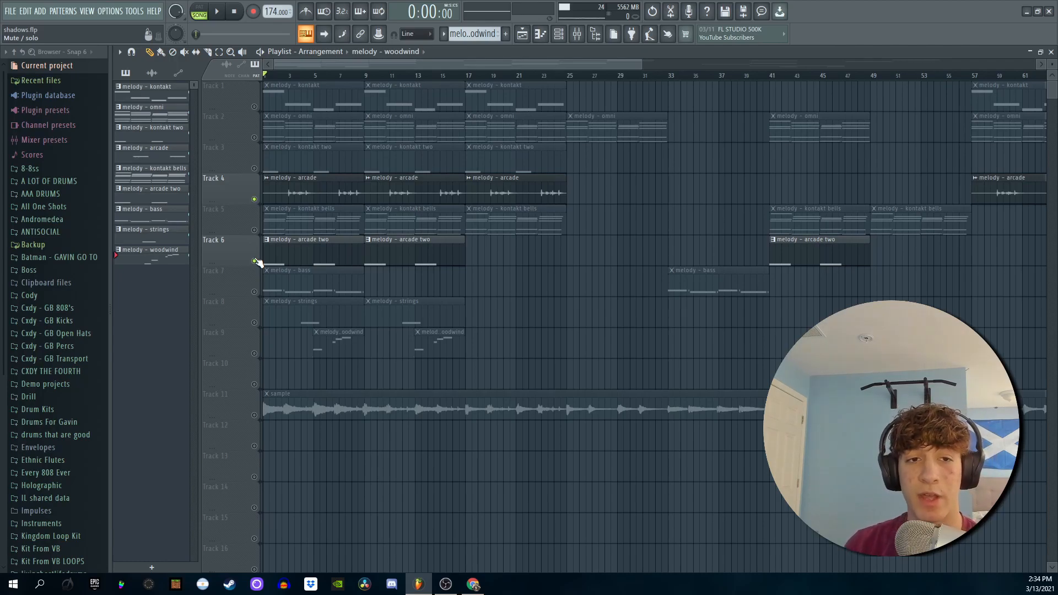
Play the two arcade tracks together, and mute Track 6 to hear the Track 4 arcade loop alone.
key(space)
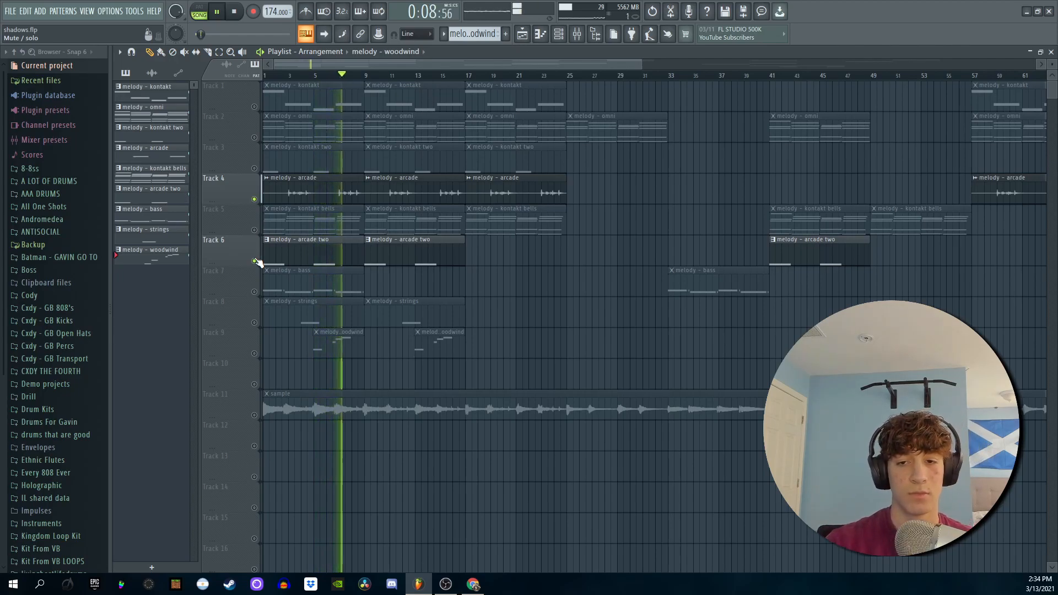
click(255, 260)
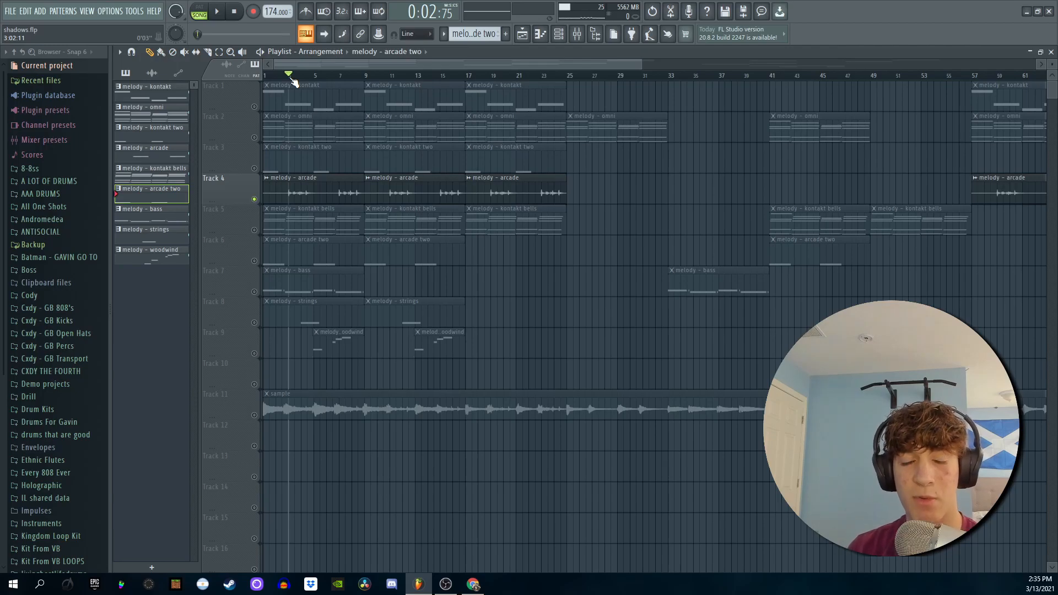
key(space)
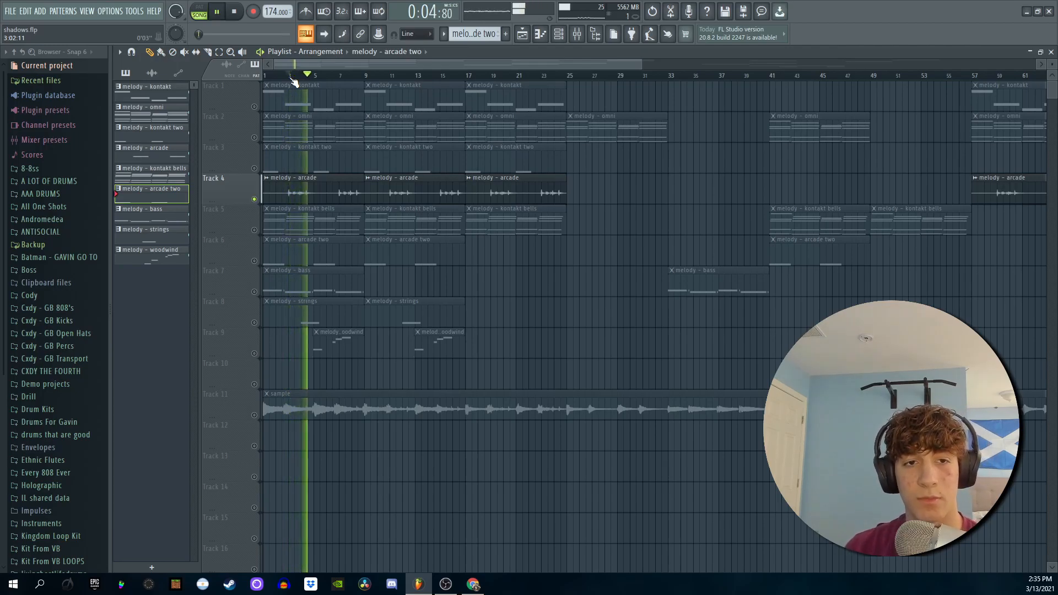
key(space)
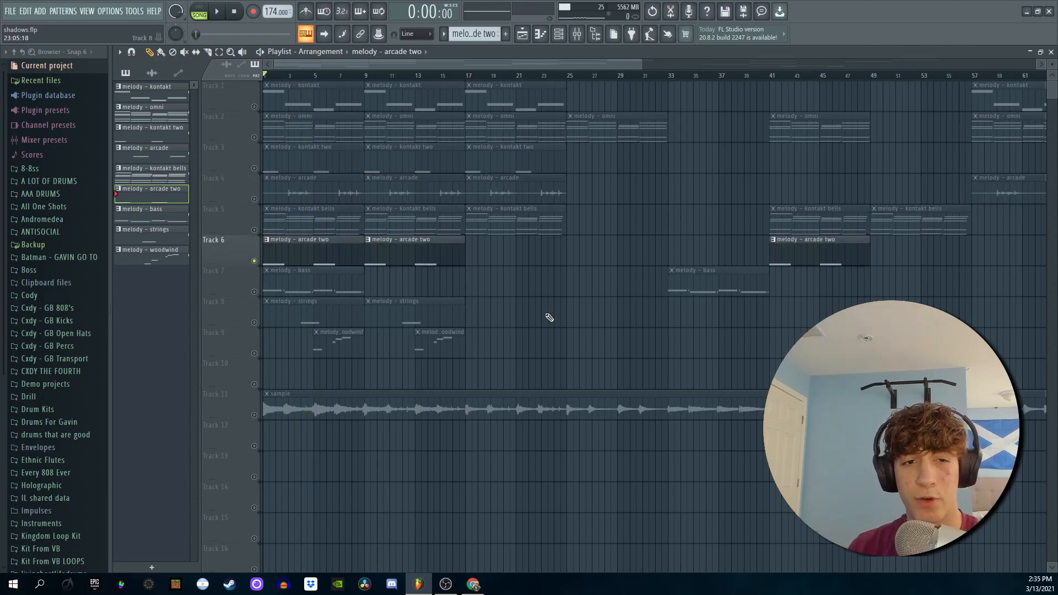
Play the soloed arcade two melody on Track 6 and check its effects chain in the mixer.
key(space)
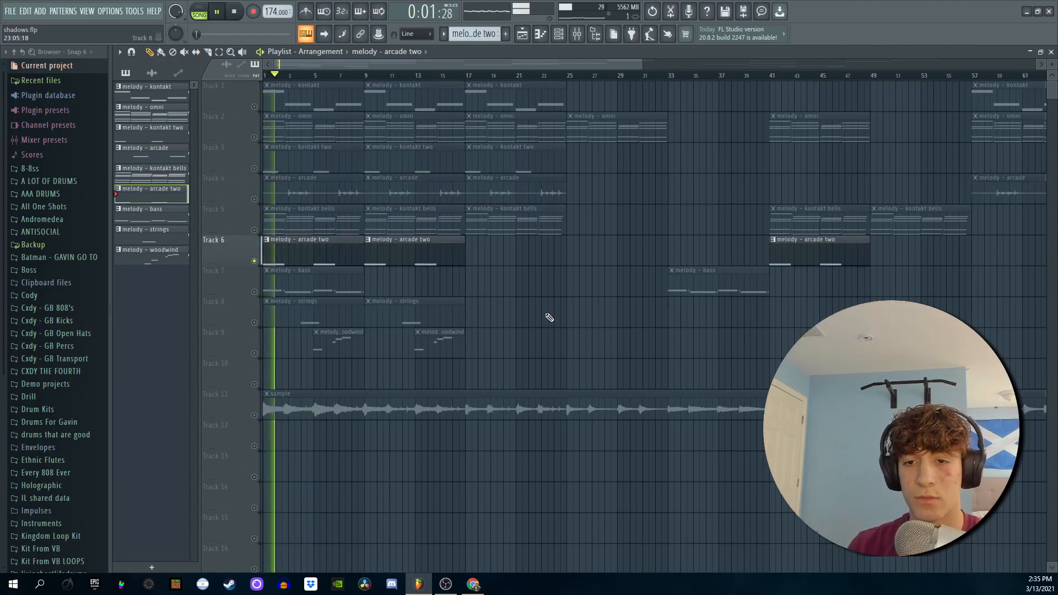
key(space)
key(F9)
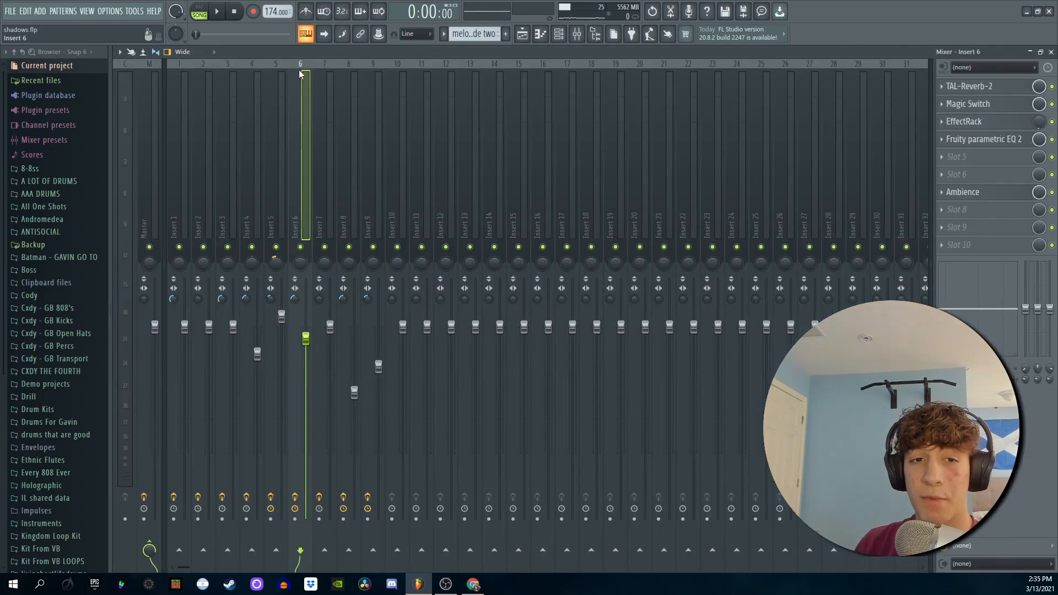
key(F9)
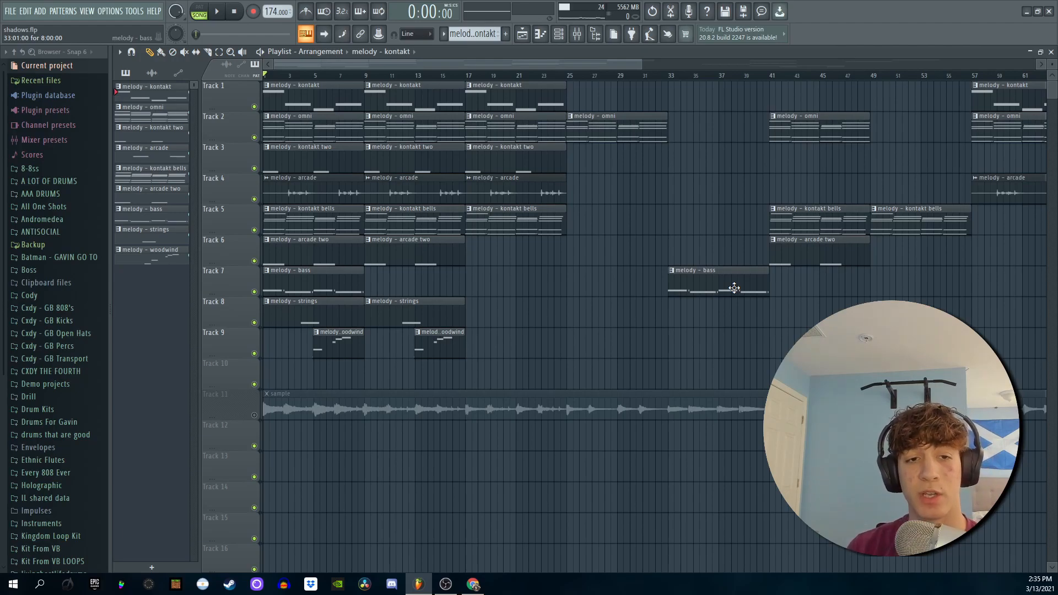
Play all nine melody tracks together and inspect ValhallaSupermassive and Magic Switch on the master mixer track.
key(space)
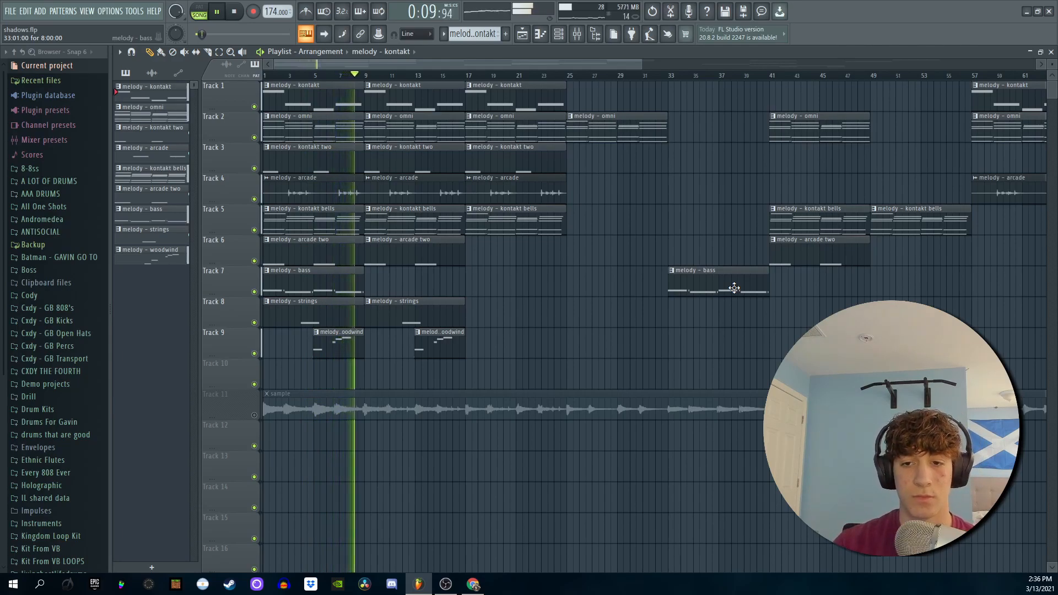
key(space)
key(F9)
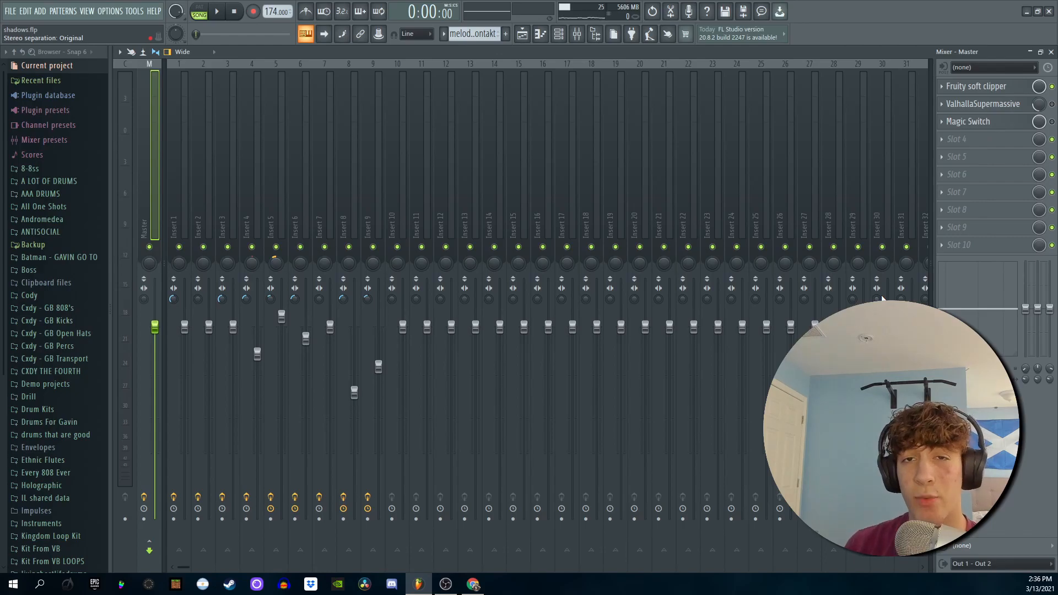
click(1003, 108)
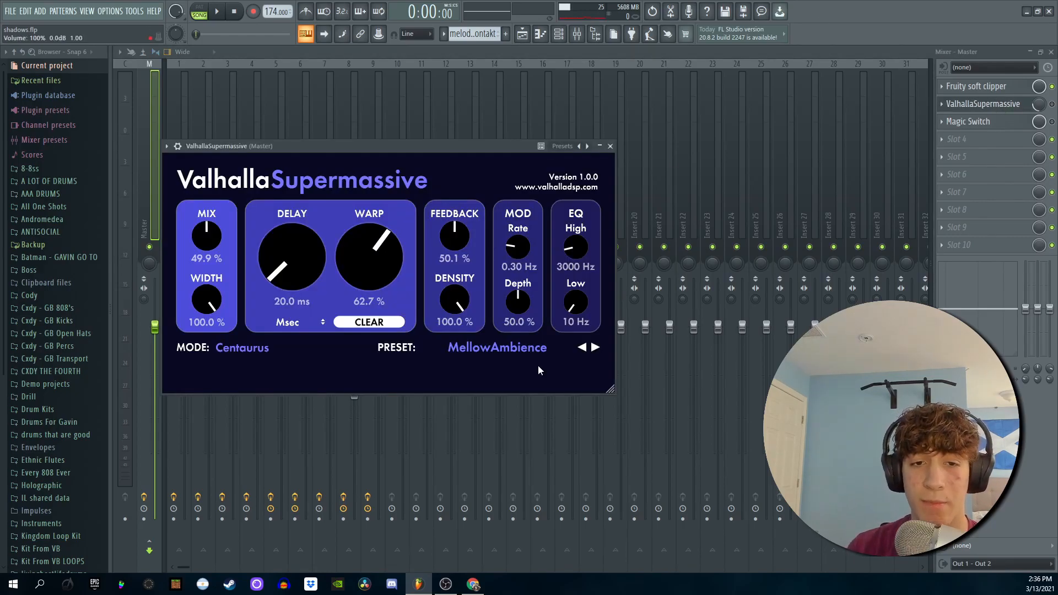
click(967, 124)
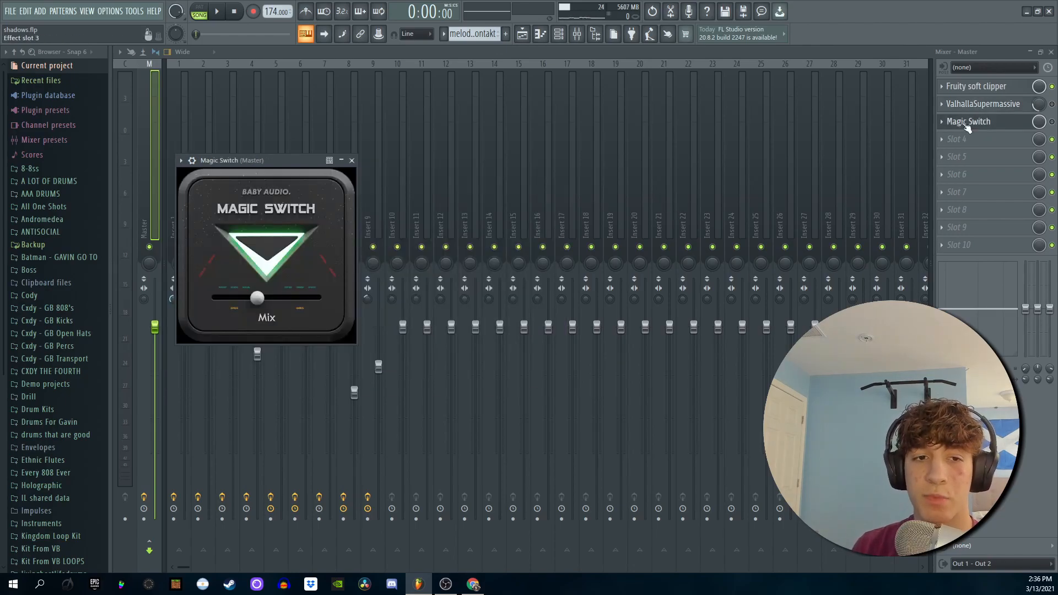
Return to the playlist and play the sample on Track 11.
key(F5)
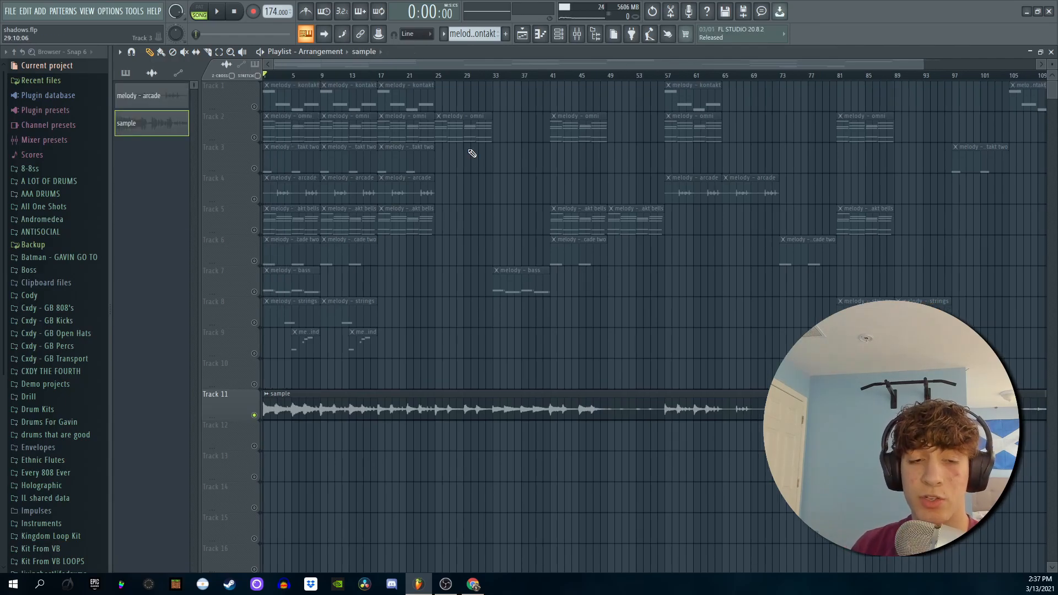
key(space)
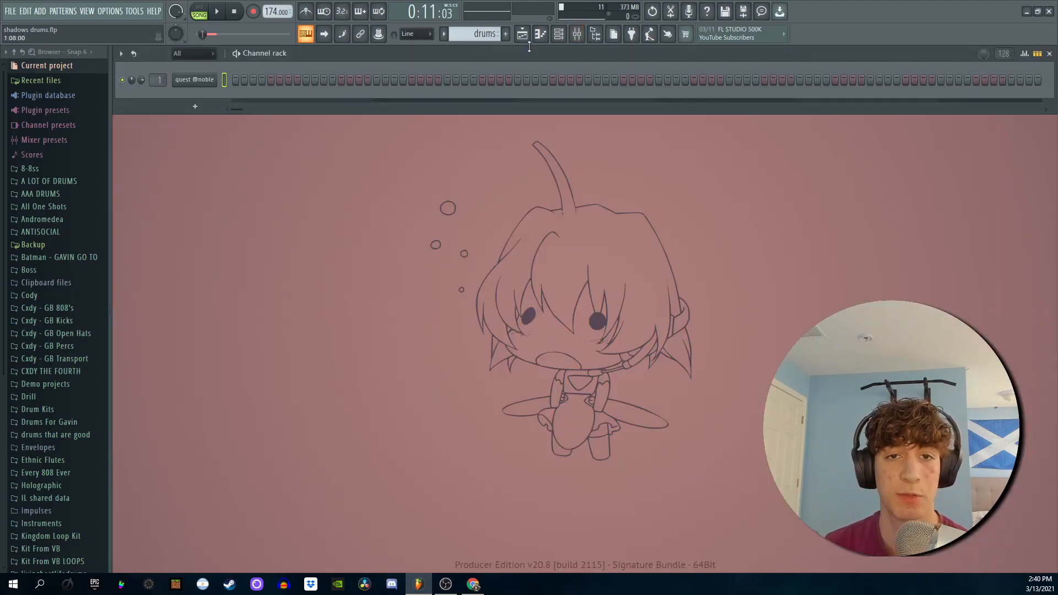
Inspect the TR5 Classic Clipper on the drum project's master mixer track, and close it.
click(577, 34)
click(986, 86)
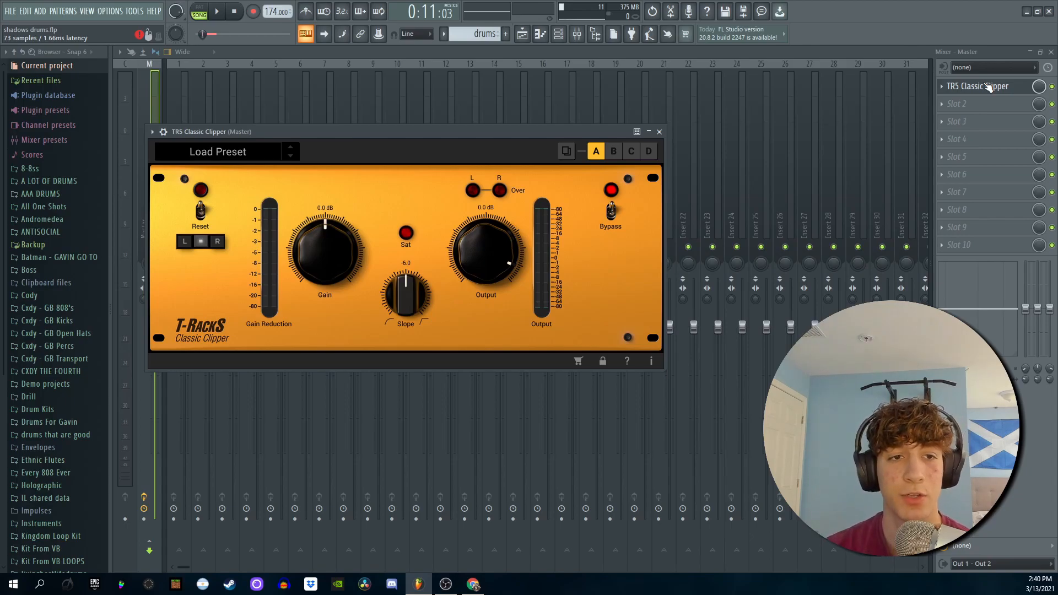
drag(385, 132, 436, 123)
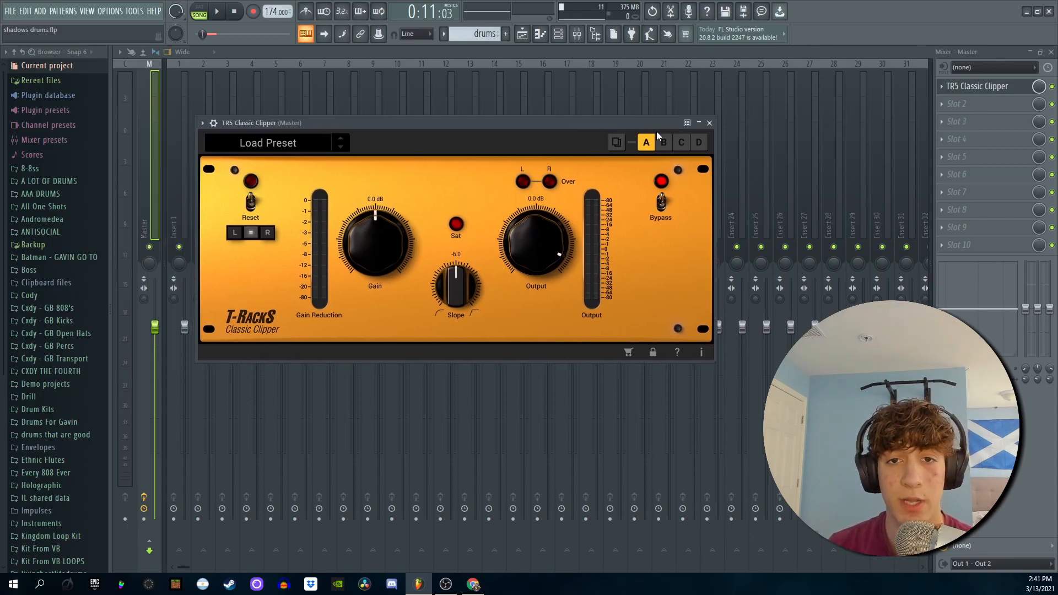
click(710, 123)
key(Escape)
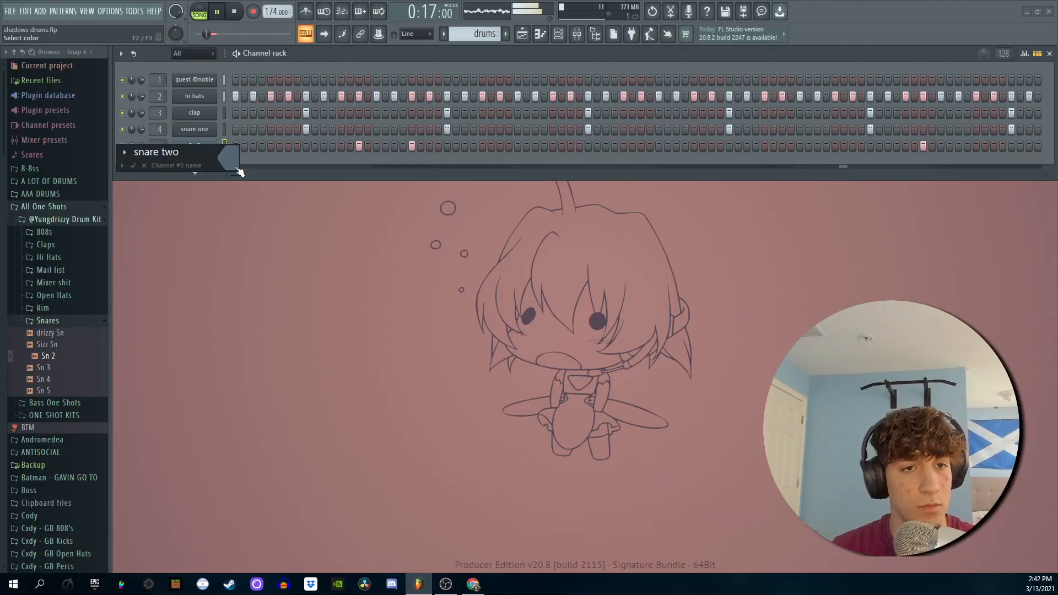
Name the fifth drum channel "snare two".
click(237, 170)
click(410, 430)
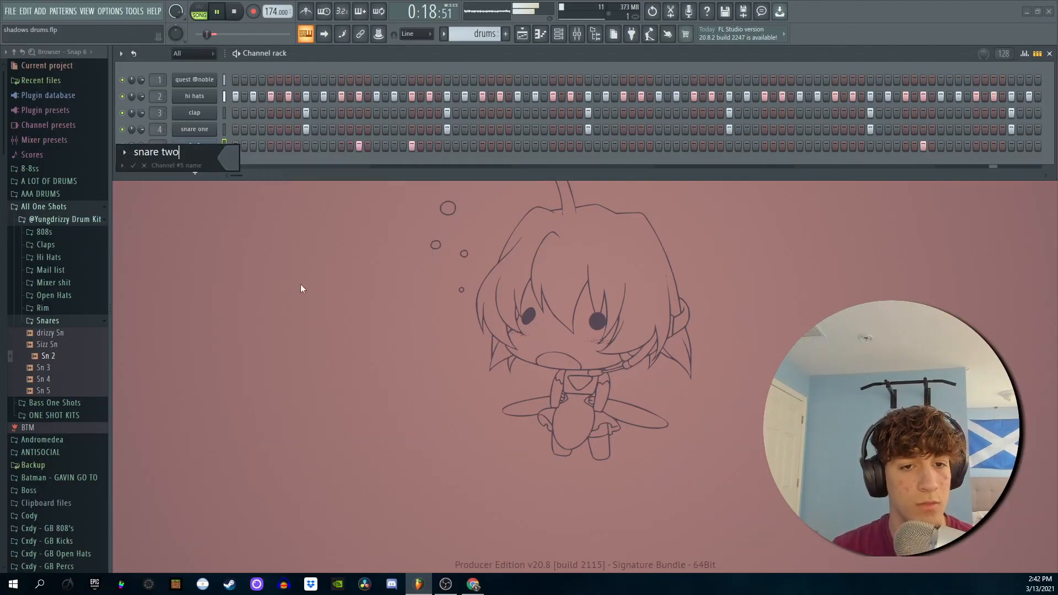
click(133, 165)
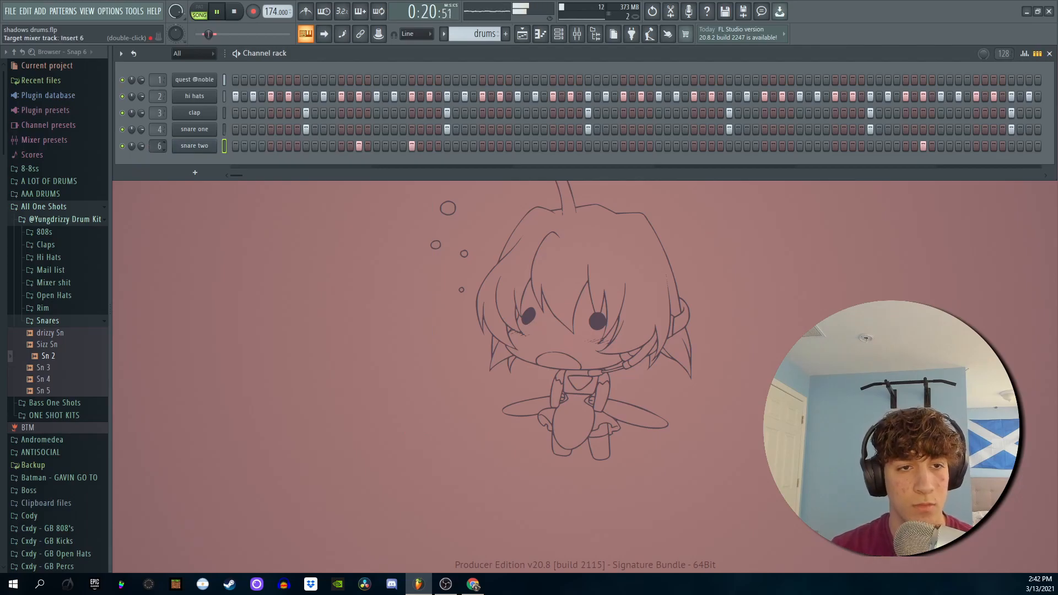
Choose a rim sample from the Rim folder of the drum kit.
click(43, 307)
click(83, 332)
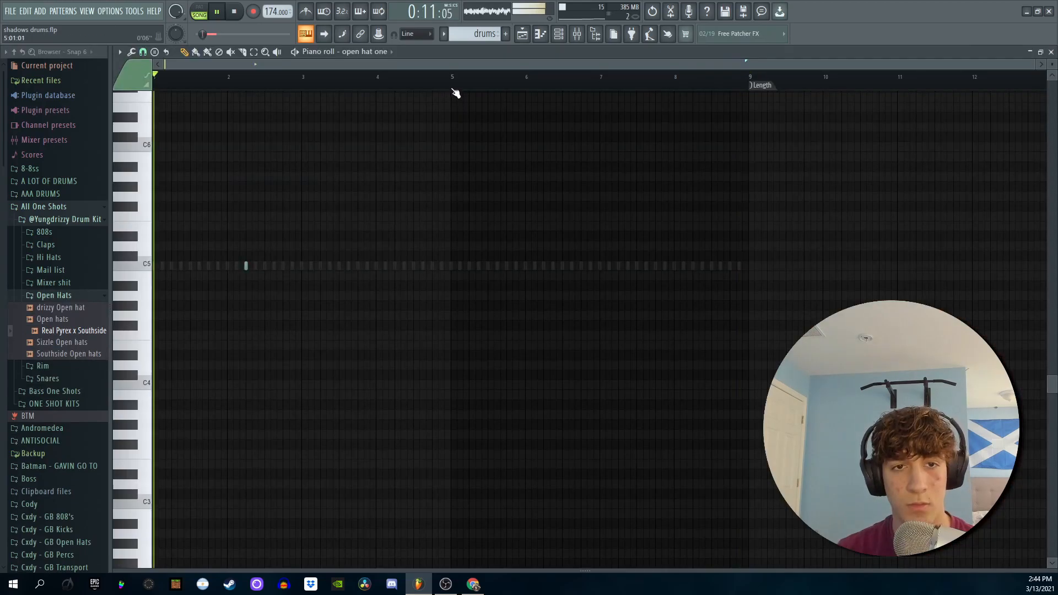
Select the time range from bar 5 to bar 9 in the piano roll of open hat one.
drag(453, 82, 750, 83)
scroll(499, 237, up, 2)
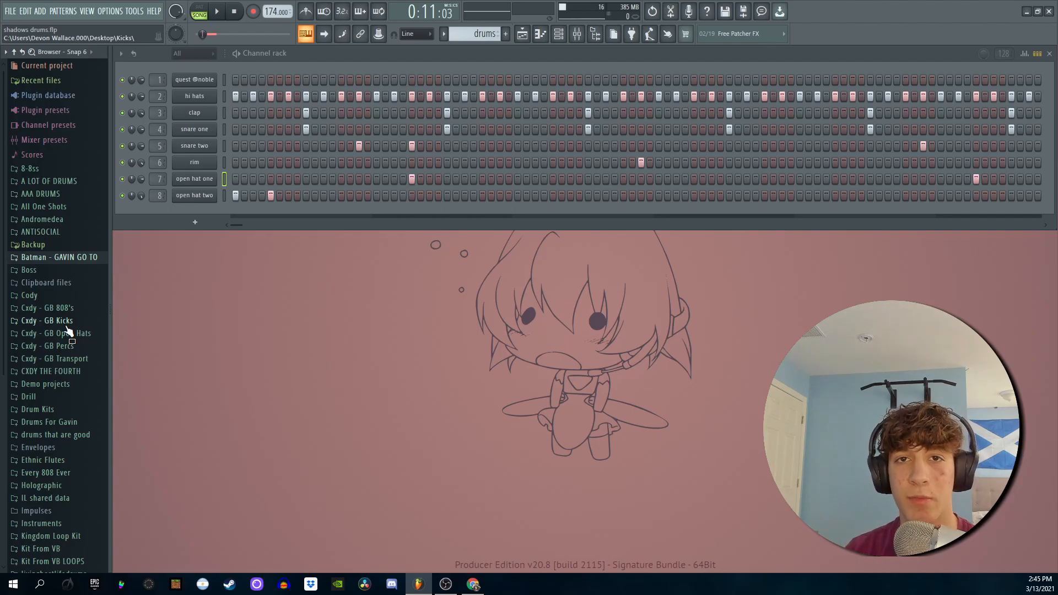
With the beat playing, trim the G#4 hi-hat roll at bar 3 to five notes and reposition it further along.
key(space)
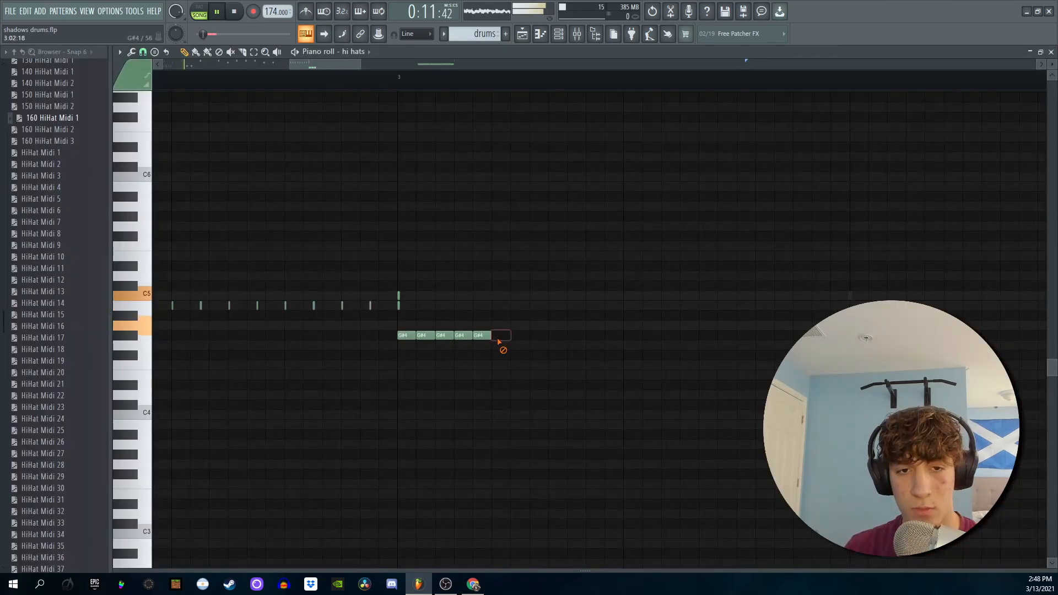
right_click(496, 336)
key(ctrl+a)
drag(435, 337, 586, 341)
ctrl+scroll(540, 415, down, 3)
drag(653, 389, 490, 332)
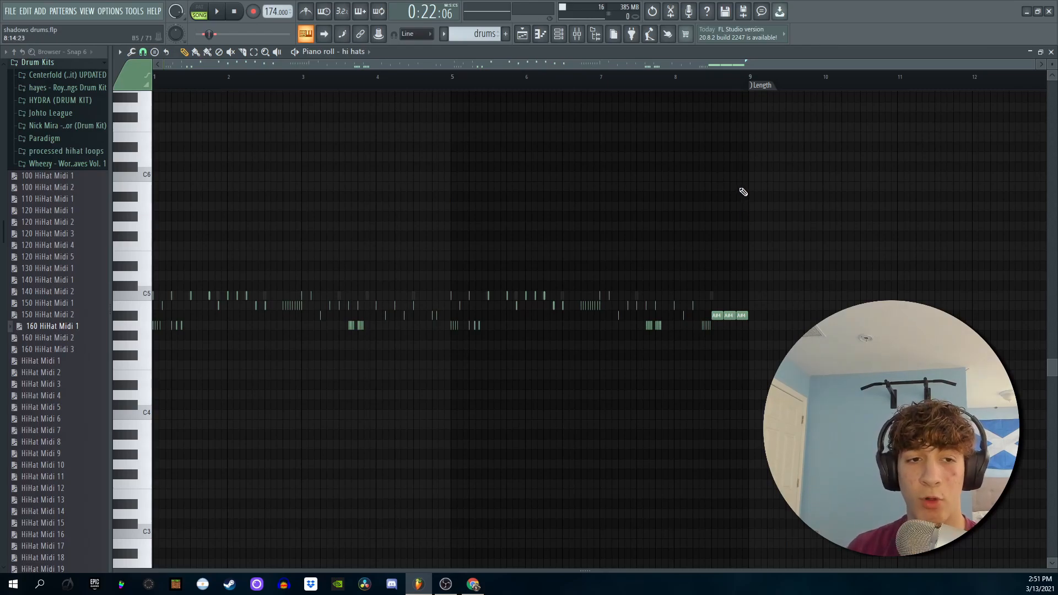
Play the beat to hear the hi-hat pattern and the Looperator effect on mixer track Insert 2.
key(space)
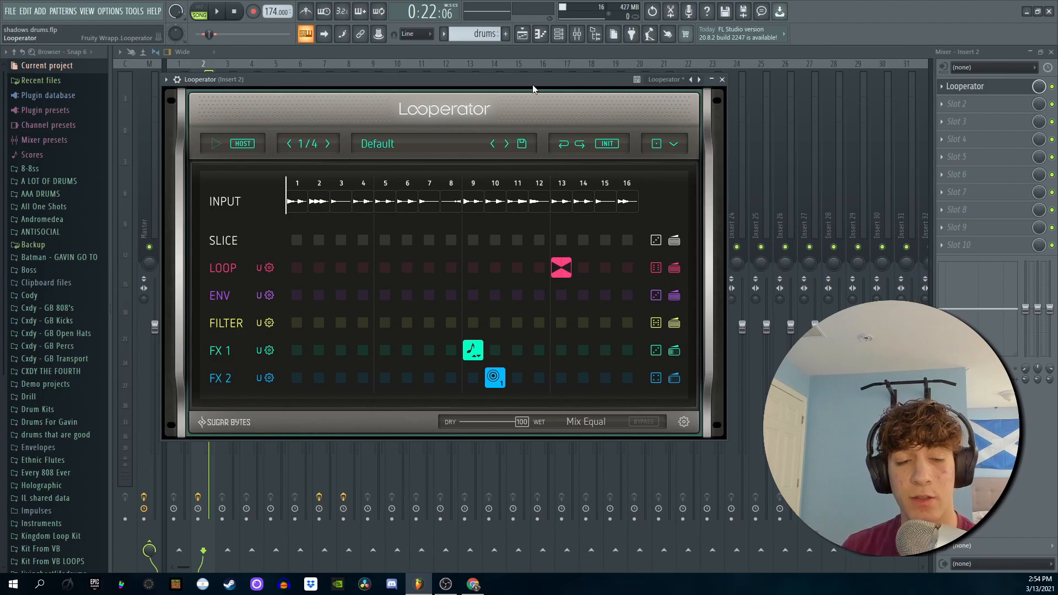
key(space)
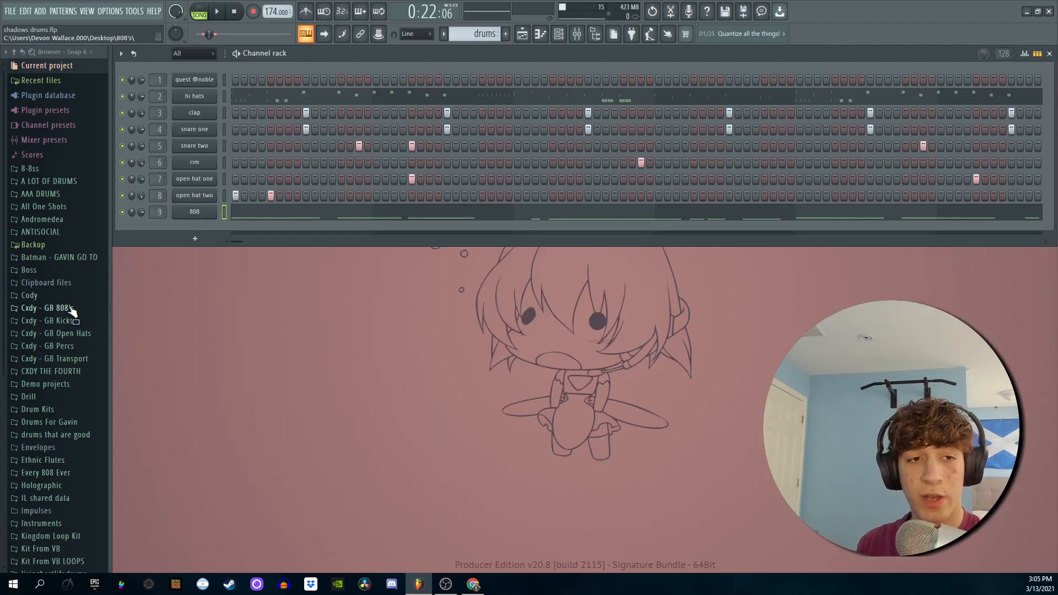
Add a kick sample as a new channel beneath the 808 and copy the 808's notes into it.
drag(72, 311, 215, 220)
right_click(210, 215)
click(335, 223)
right_click(211, 232)
click(335, 248)
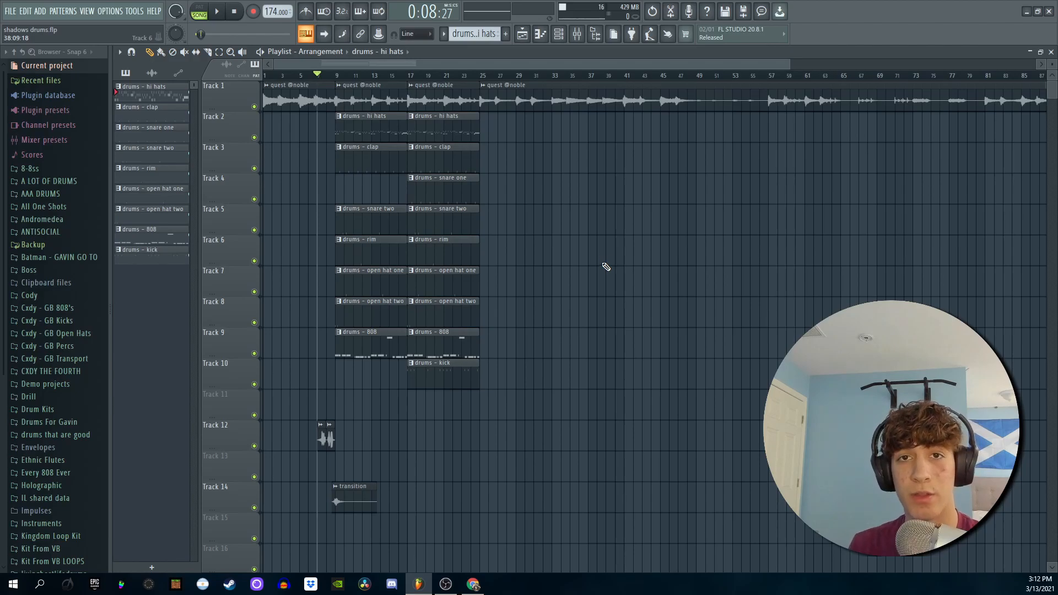
Play the arrangement in the playlist from just before the drums enter.
key(space)
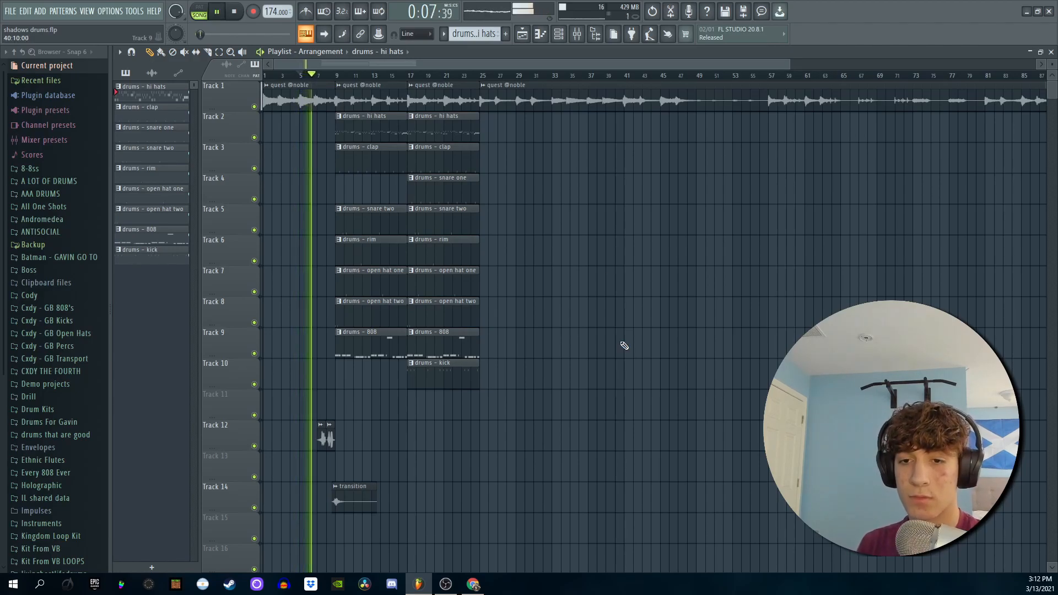